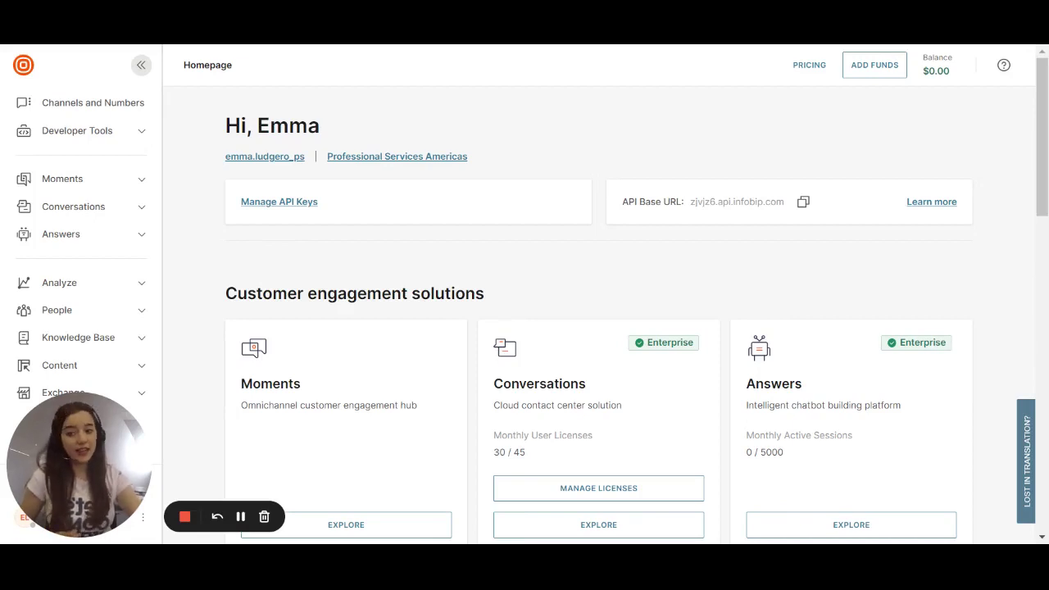
# - Open the Automations settings for Conversations, view the event-based workflows, and return to the time-based workflows
pyautogui.click(63, 210)
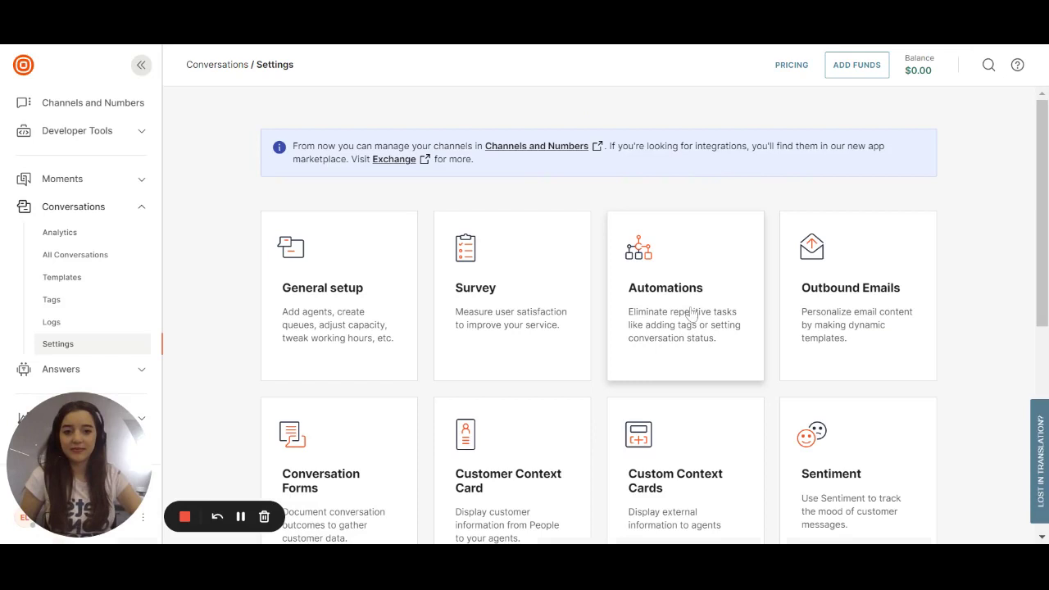
pyautogui.click(691, 314)
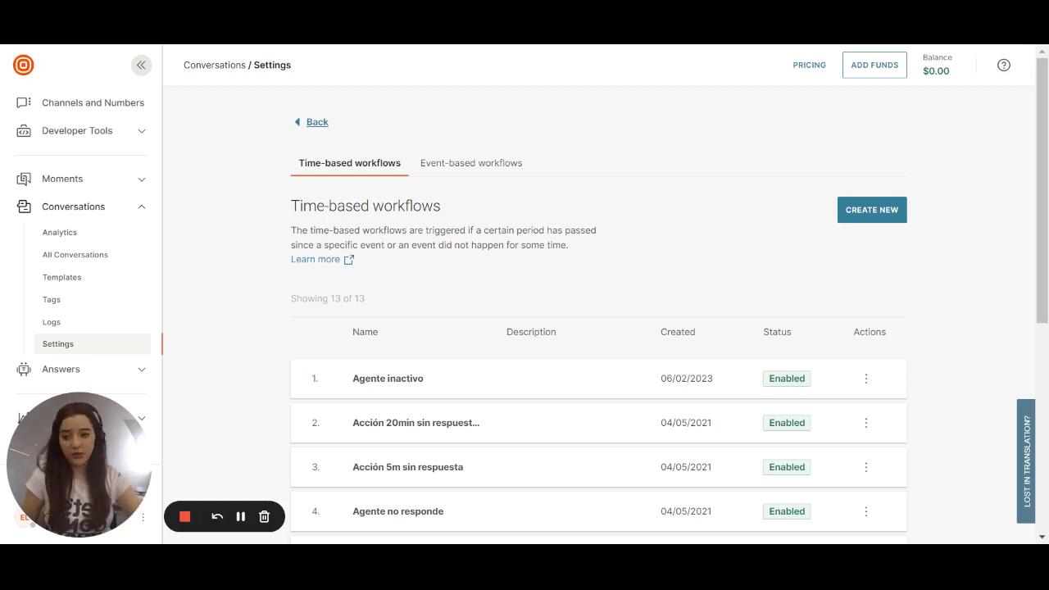
pyautogui.click(470, 170)
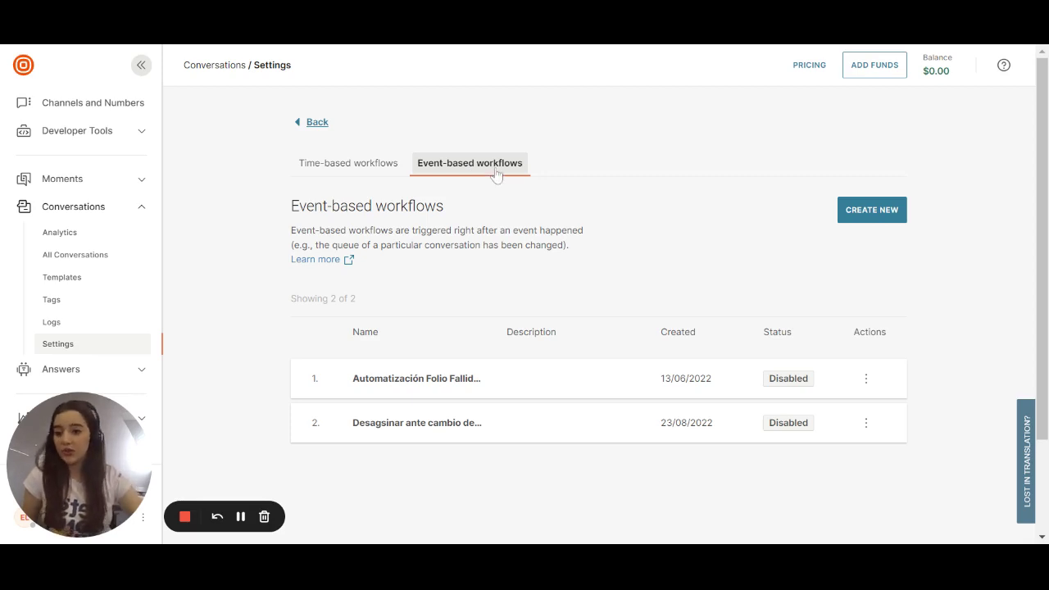
pyautogui.click(354, 168)
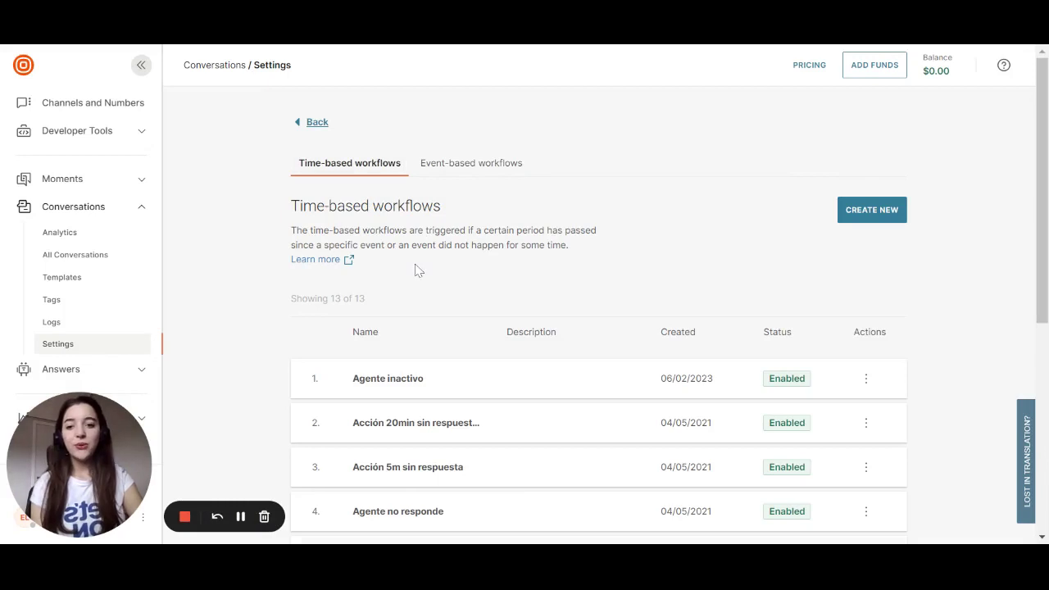
# - Start a new time-based workflow and name it "Workflow Survey No Reply"
pyautogui.click(866, 215)
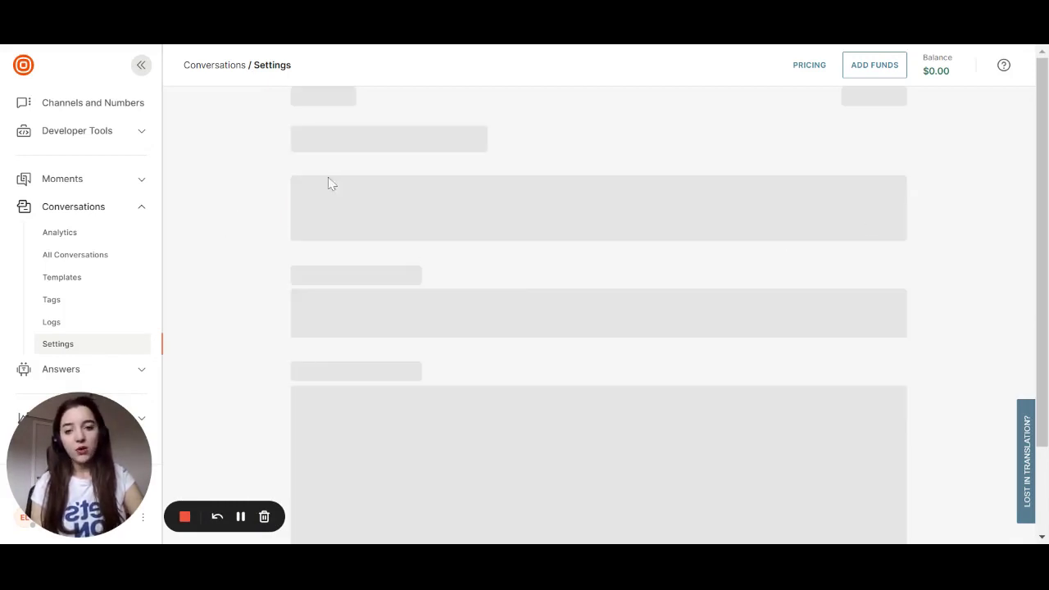
pyautogui.click(382, 191)
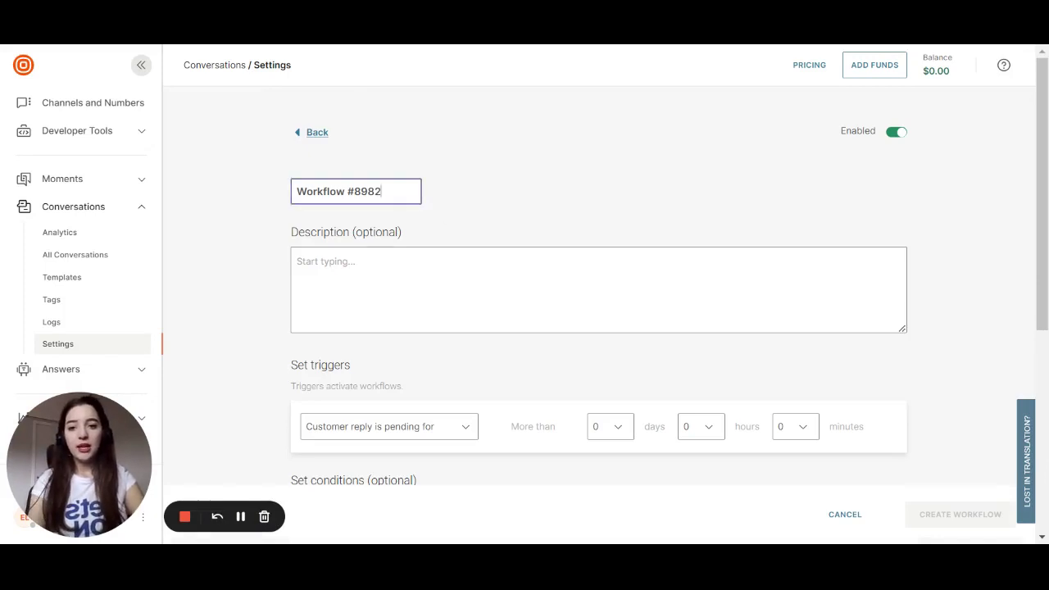
pyautogui.doubleClick(368, 190)
pyautogui.press('BackSpace')
pyautogui.press('BackSpace')
pyautogui.write('S')
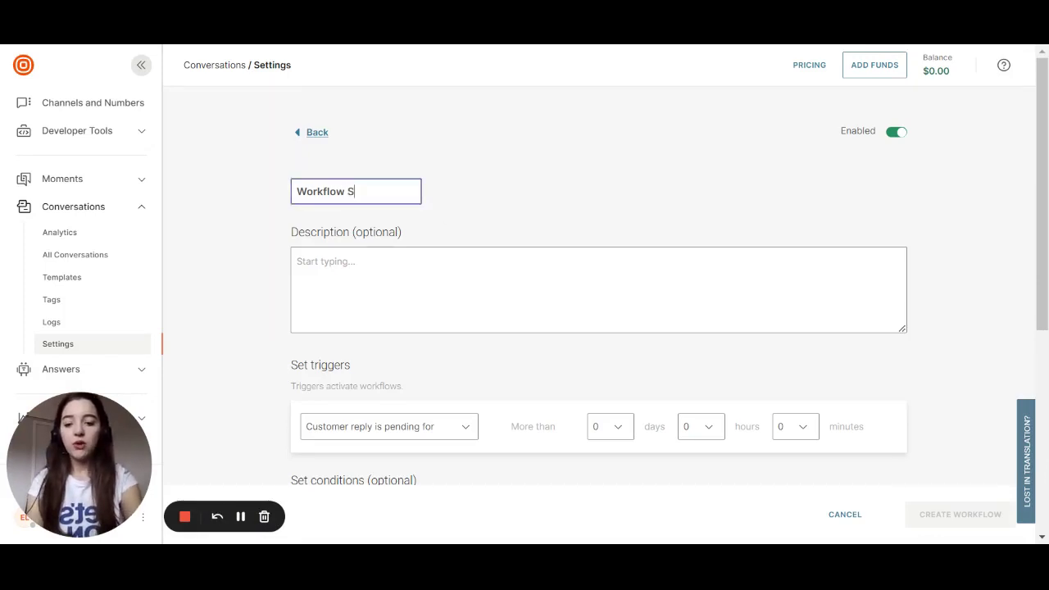
pyautogui.write('urvey No')
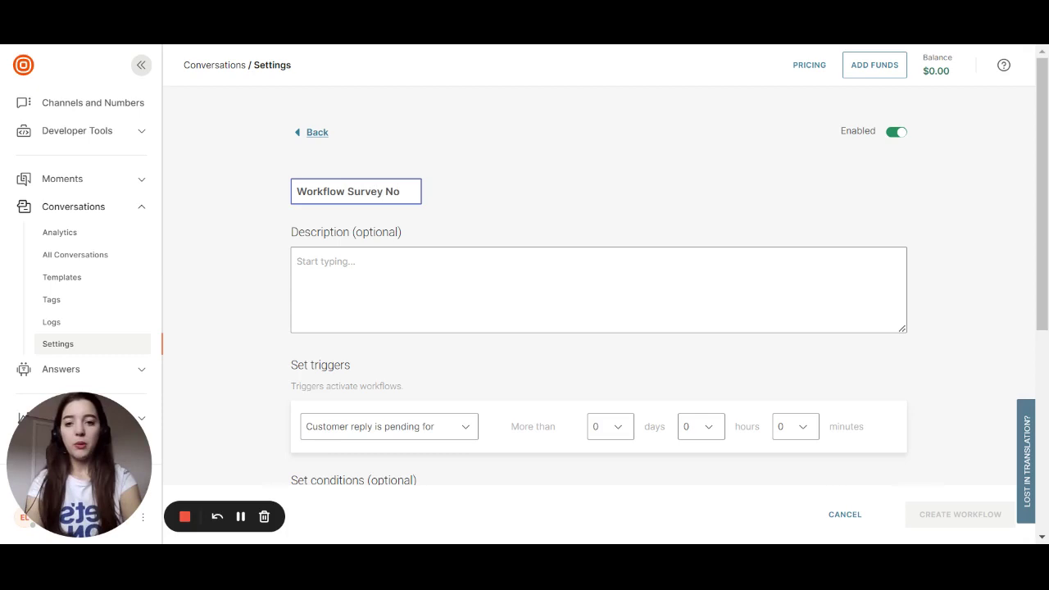
pyautogui.write(' Reply')
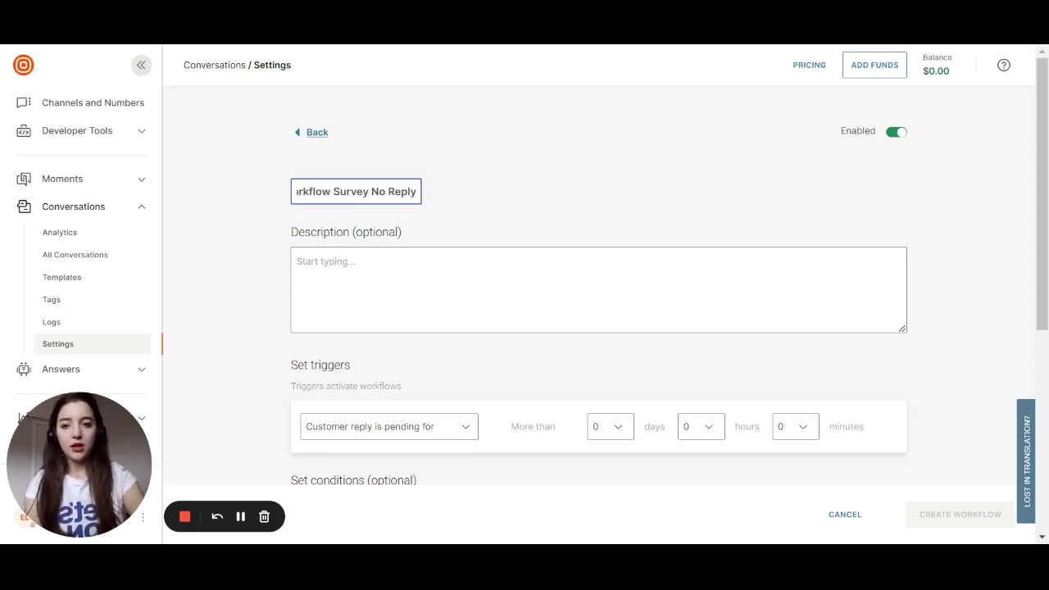
pyautogui.click(493, 223)
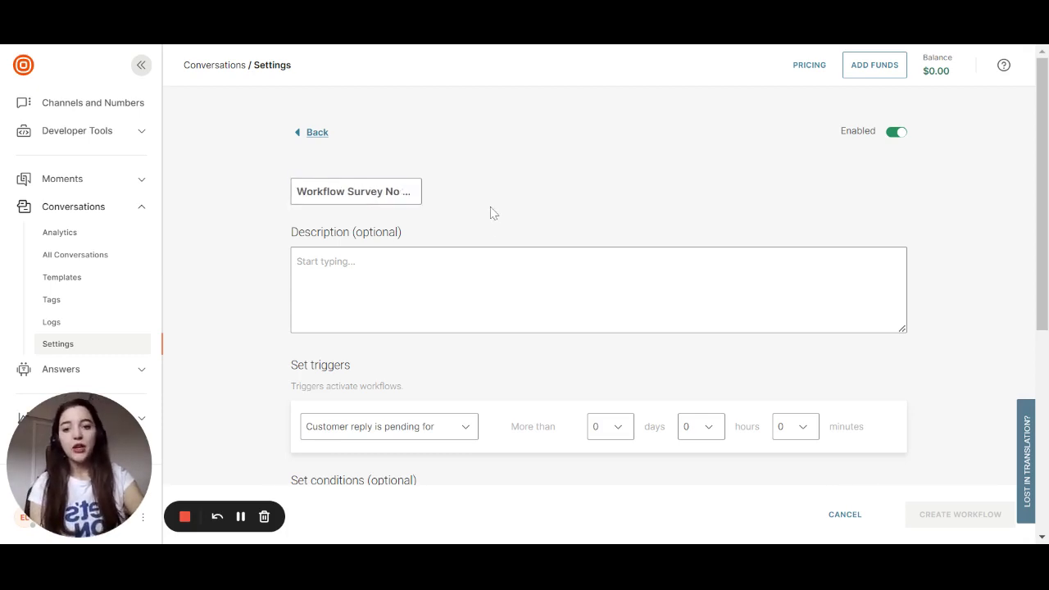
# - Set the workflow's trigger to "Conversation is in status solved for" more than 15 minutes
pyautogui.scroll(-1, 494, 269)
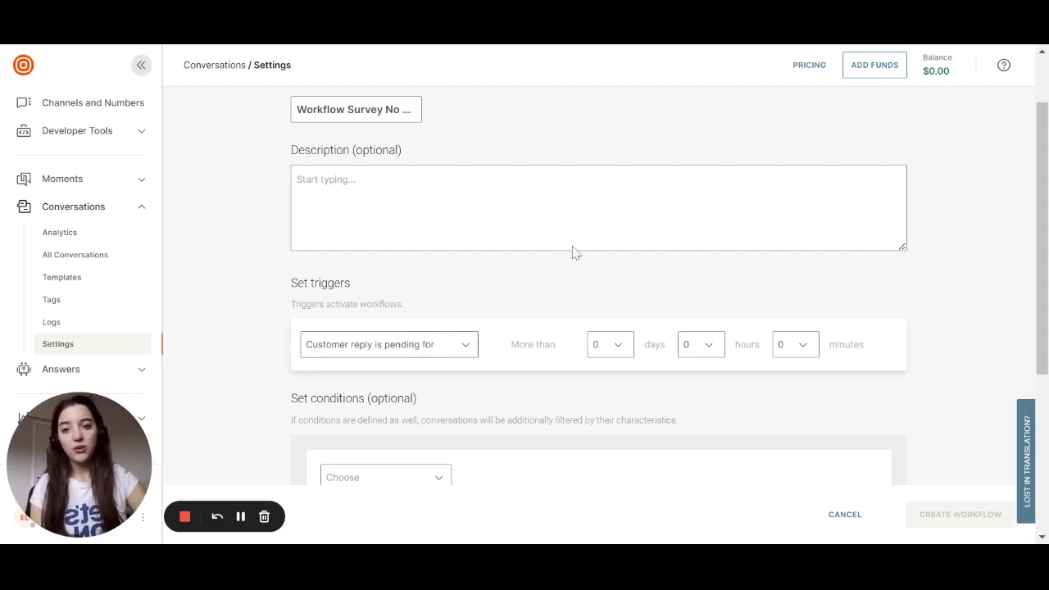
pyautogui.scroll(1, 571, 250)
pyautogui.scroll(-2, 404, 270)
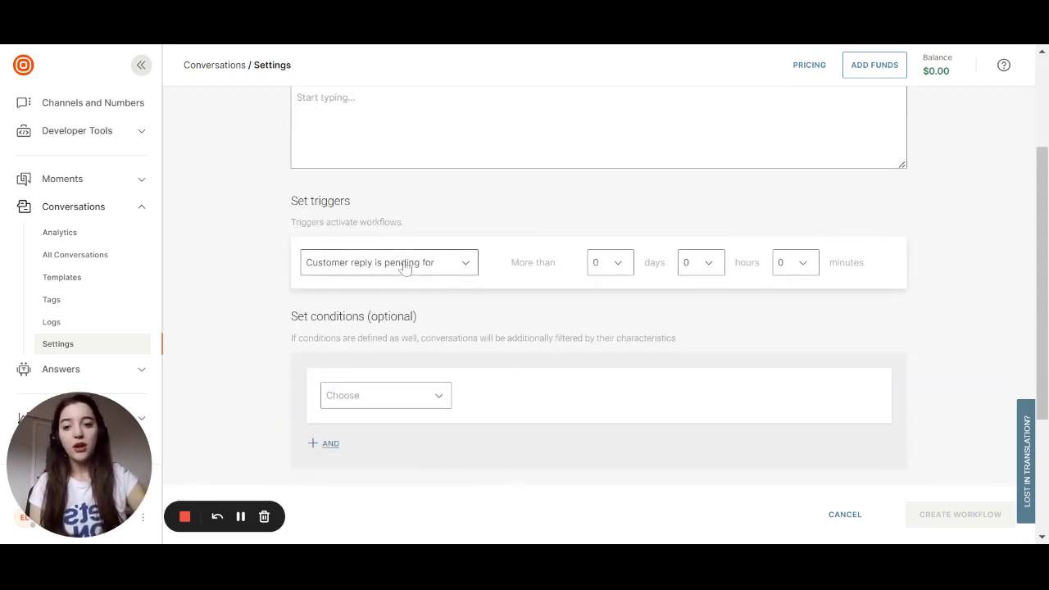
pyautogui.click(357, 272)
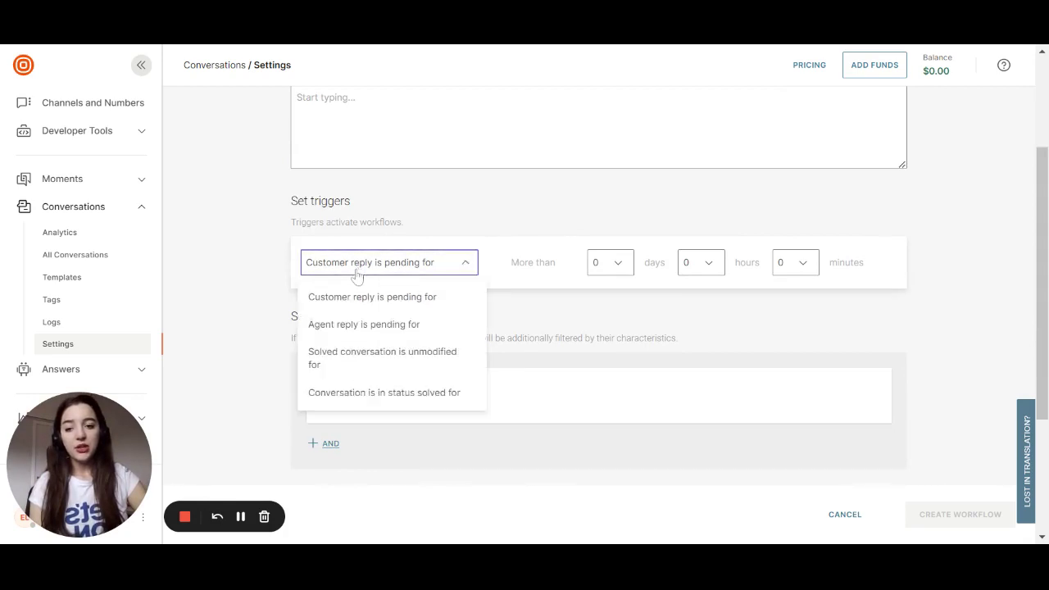
pyautogui.click(366, 393)
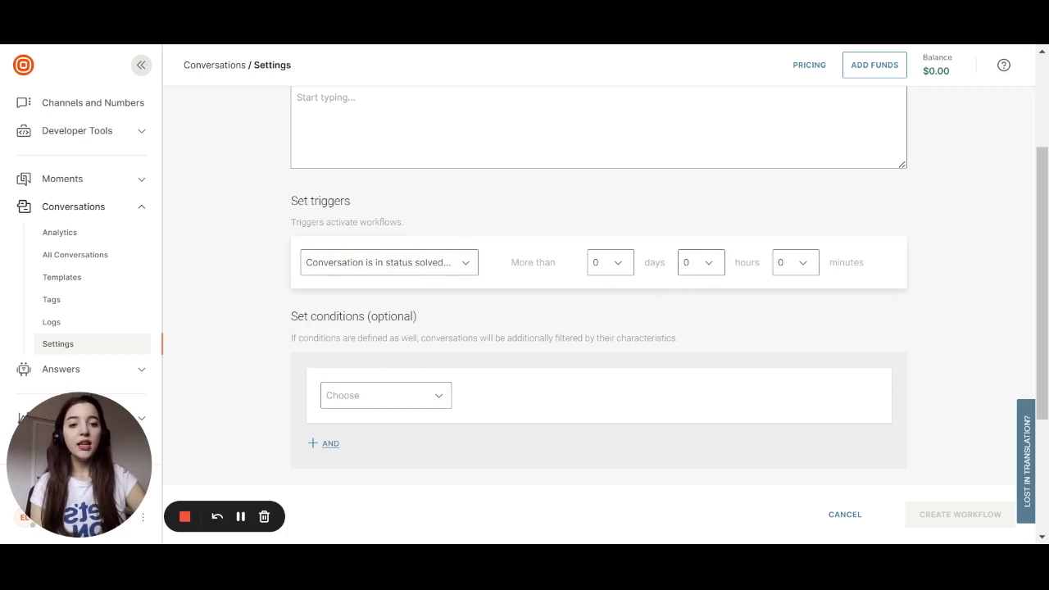
pyautogui.click(795, 264)
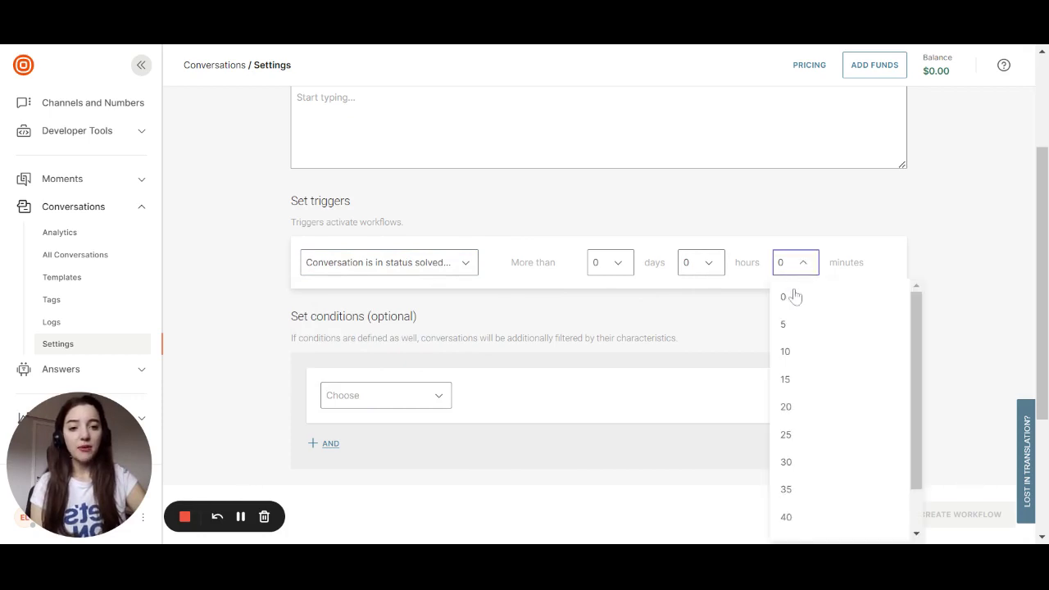
pyautogui.click(796, 385)
# - Set the workflow's action to "Close conversation" and create the workflow
pyautogui.scroll(-3, 707, 332)
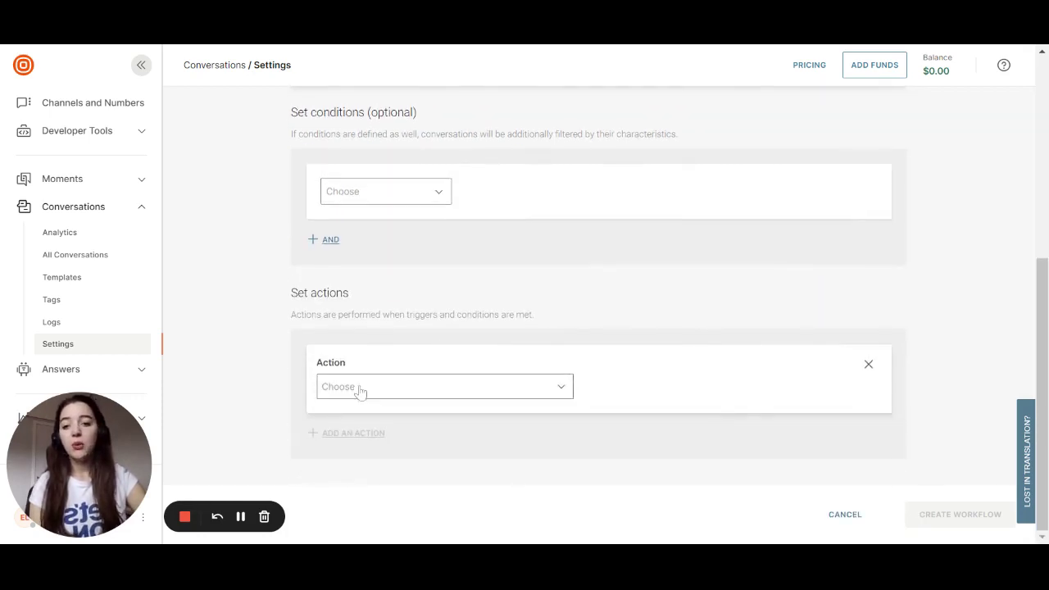
pyautogui.click(360, 392)
pyautogui.click(385, 352)
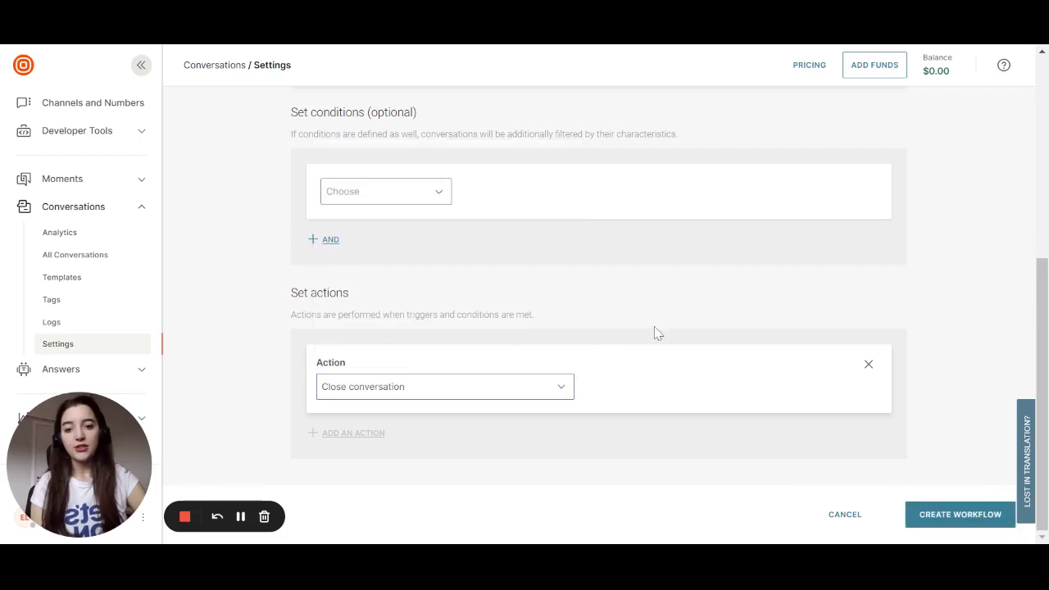
pyautogui.scroll(5, 709, 334)
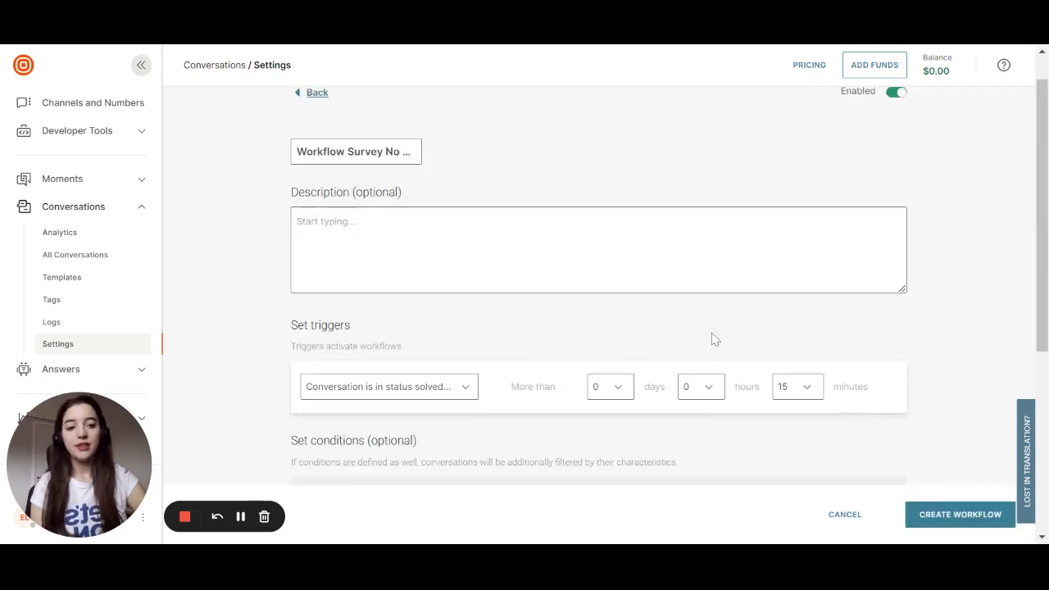
pyautogui.click(939, 516)
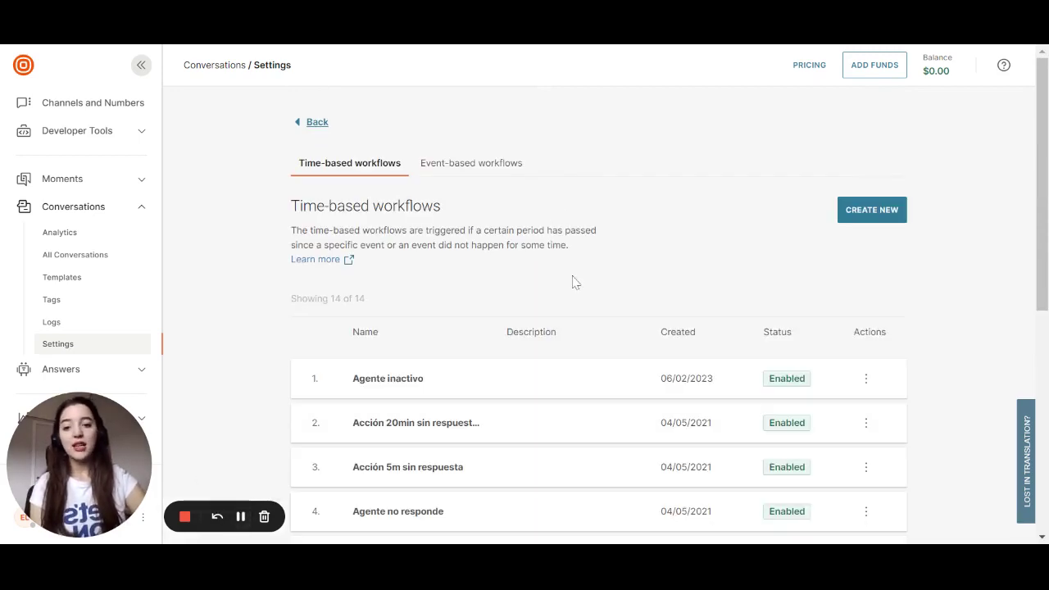
# - Start another time-based workflow and name it "Workflow Customer No Reply"
pyautogui.click(873, 213)
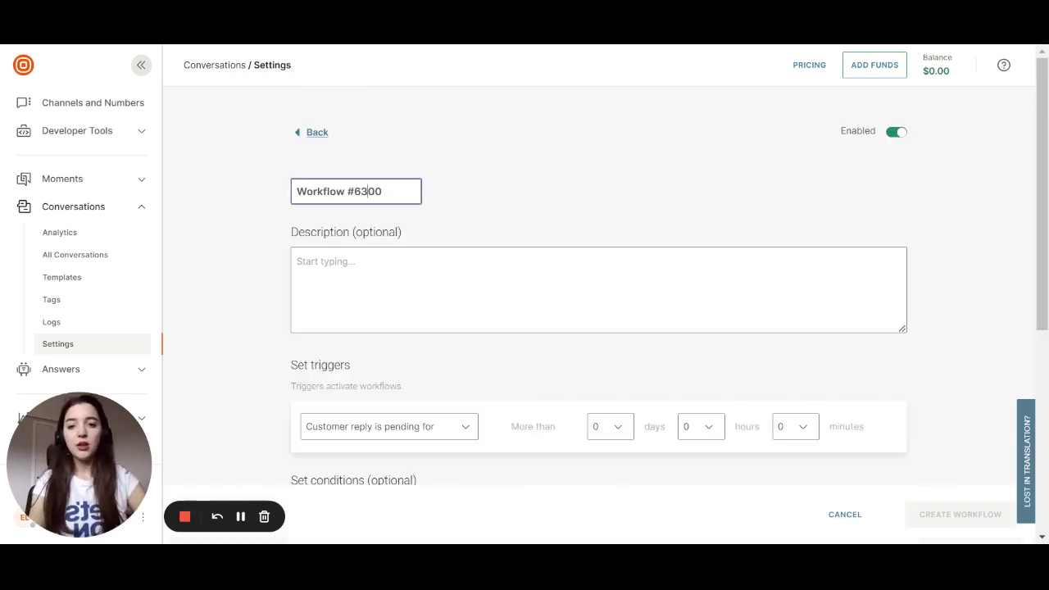
pyautogui.doubleClick(368, 191)
pyautogui.press('BackSpace')
pyautogui.press('BackSpace')
pyautogui.write('Custome')
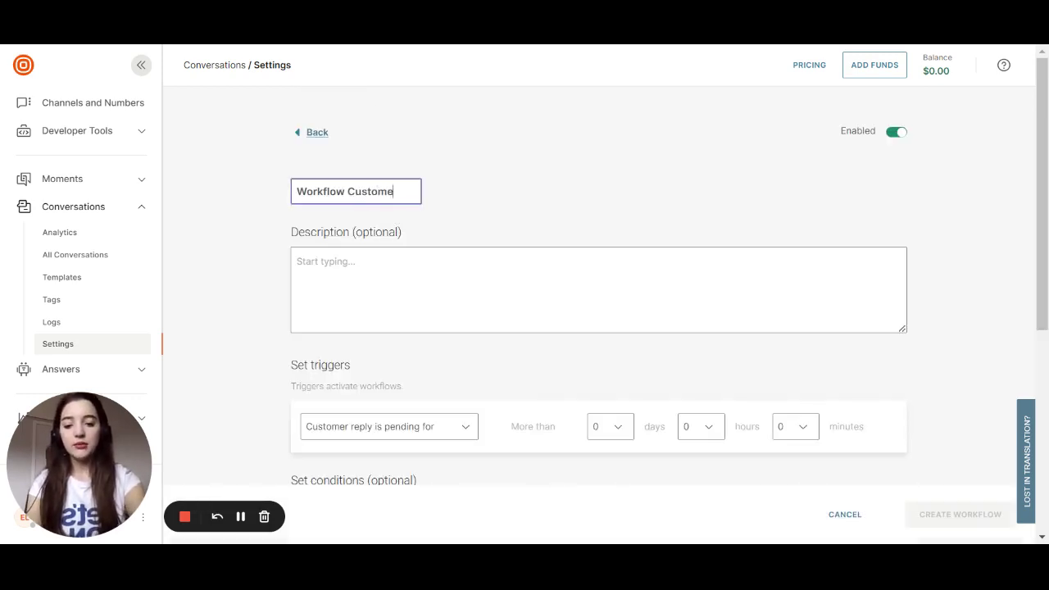
pyautogui.write('r No Reply')
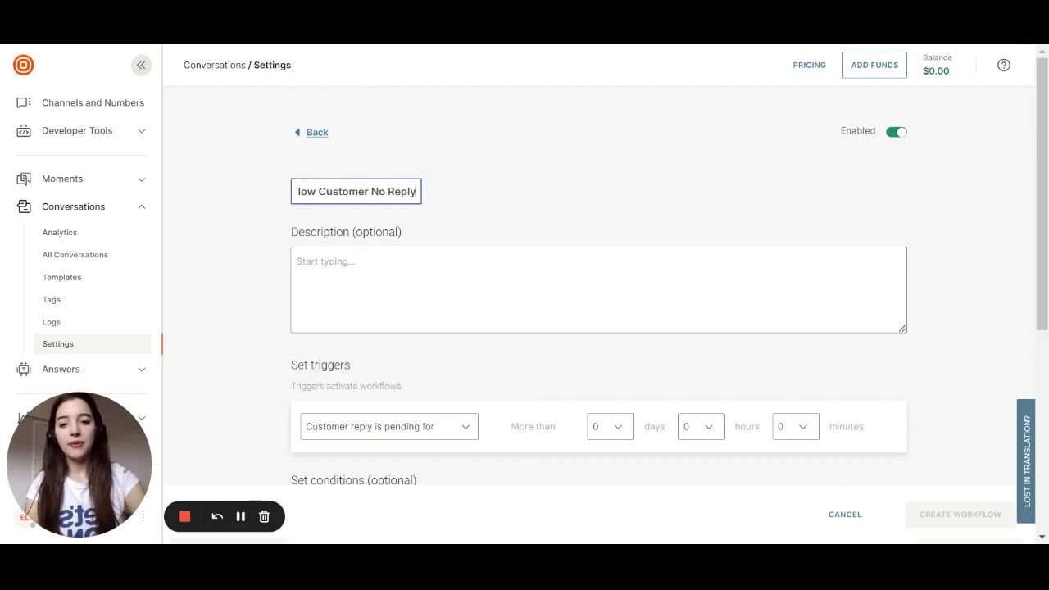
pyautogui.click(508, 156)
# - Set the "Customer reply is pending for" trigger to more than 10 minutes
pyautogui.scroll(-2, 491, 196)
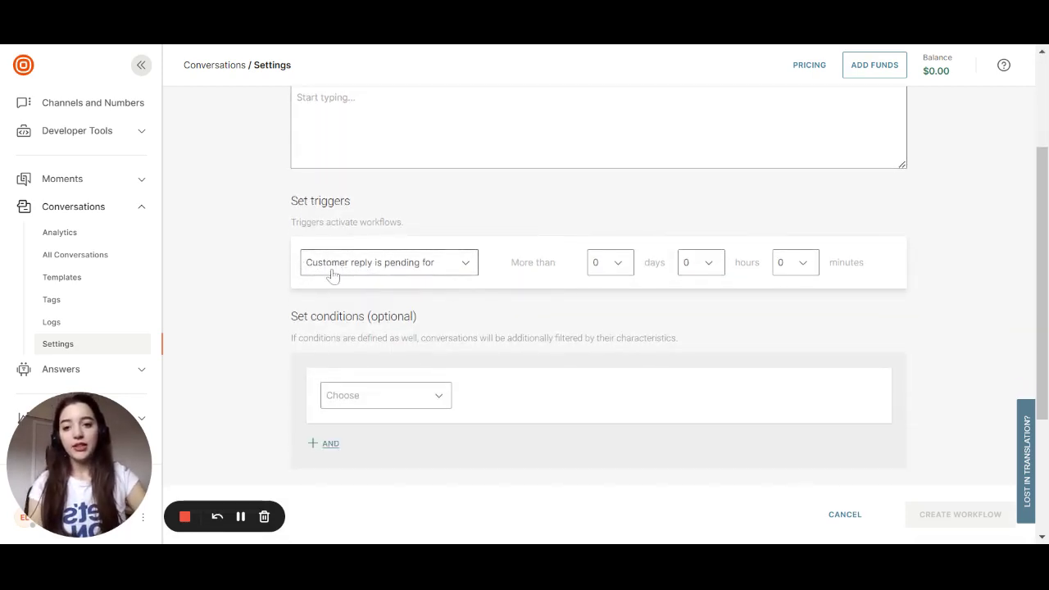
pyautogui.click(801, 272)
pyautogui.click(793, 381)
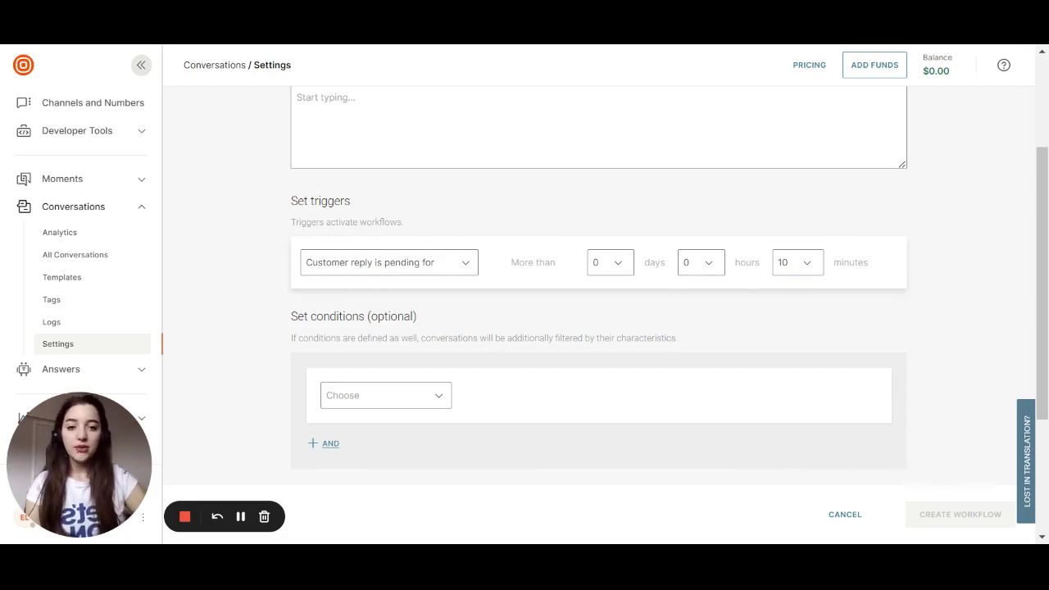
# - Add a "Send message to customer" action with the message "Hey. Are you there?" and create the workflow
pyautogui.scroll(-3, 620, 328)
pyautogui.click(388, 394)
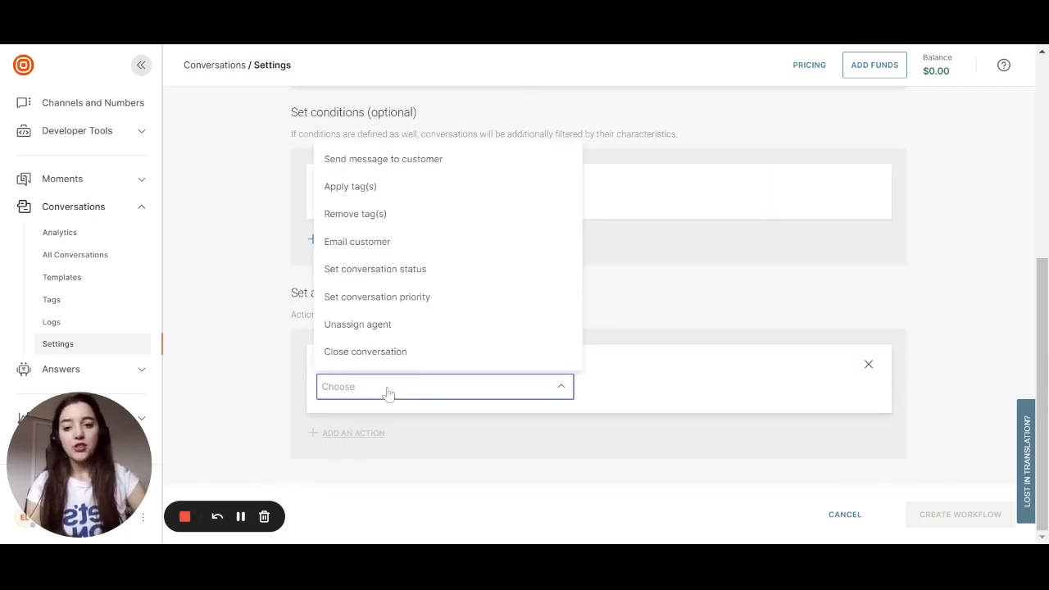
pyautogui.click(391, 161)
pyautogui.scroll(-1, 391, 163)
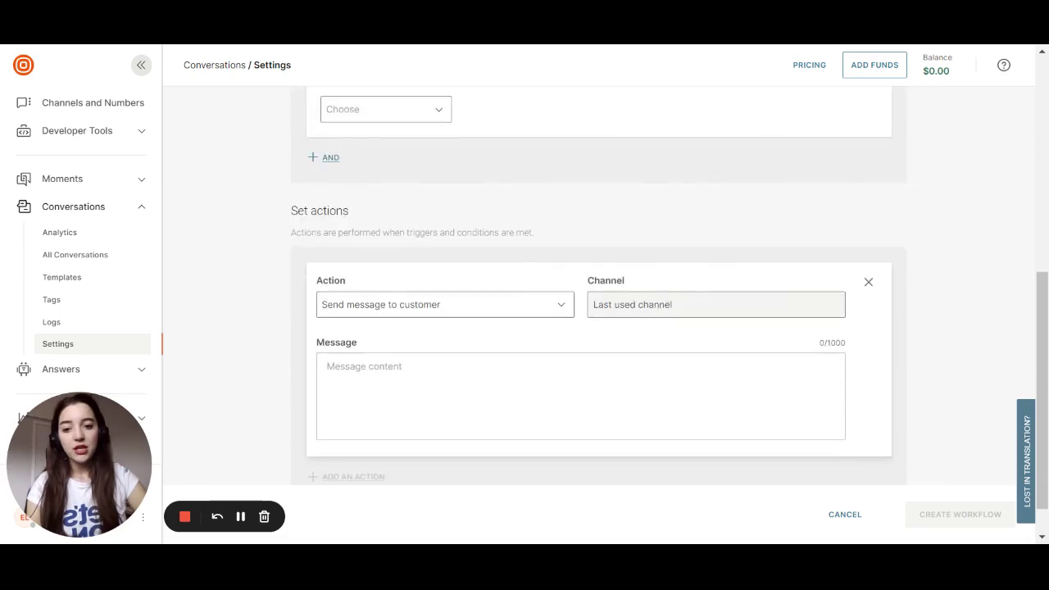
pyautogui.click(345, 369)
pyautogui.write('Hey')
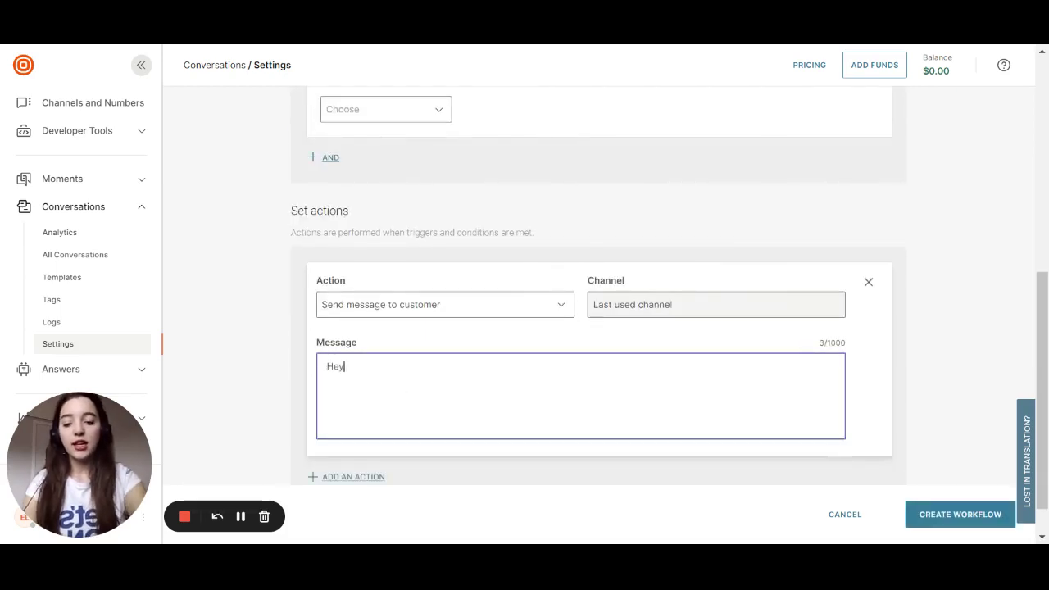
pyautogui.write('. Are yo')
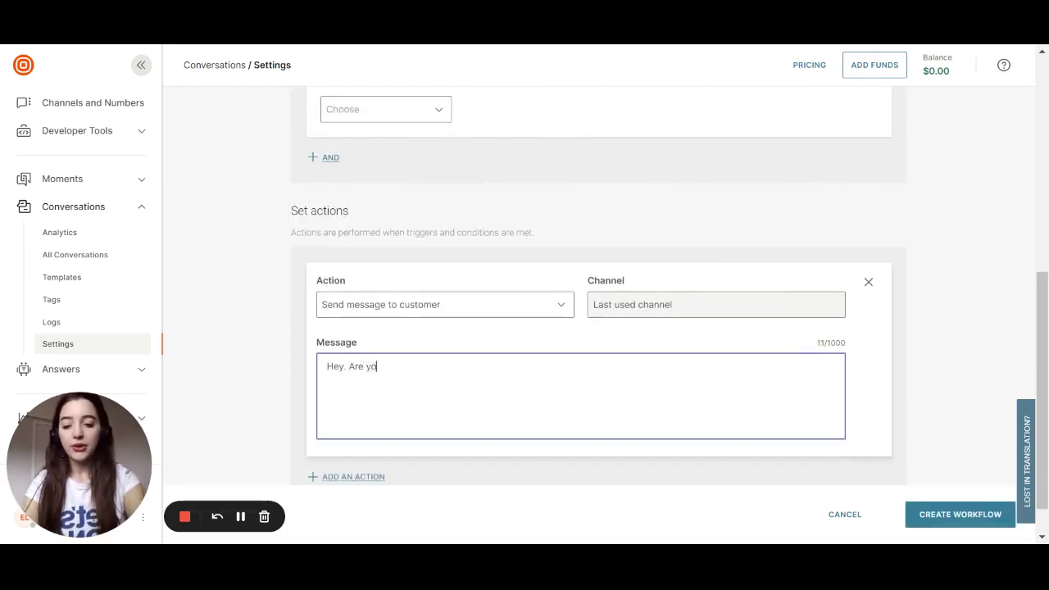
pyautogui.write('u there')
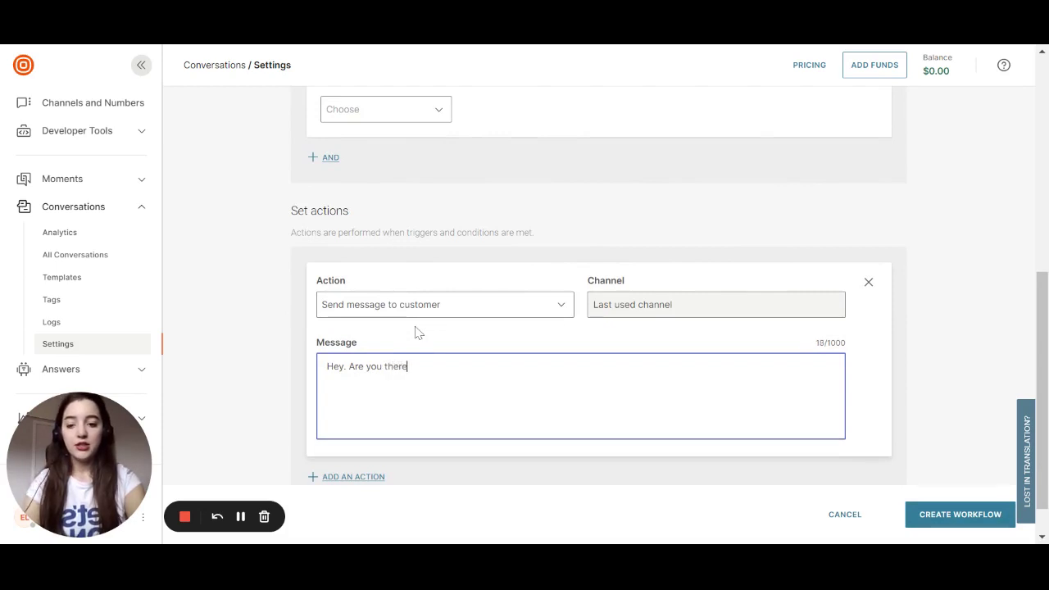
pyautogui.write('?')
pyautogui.scroll(10, 416, 330)
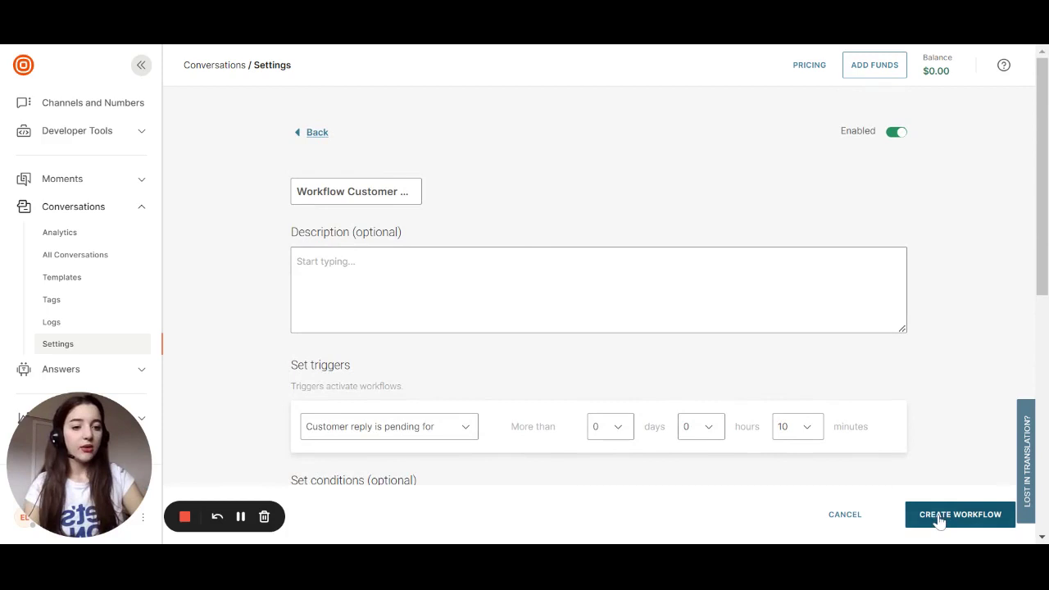
pyautogui.click(912, 511)
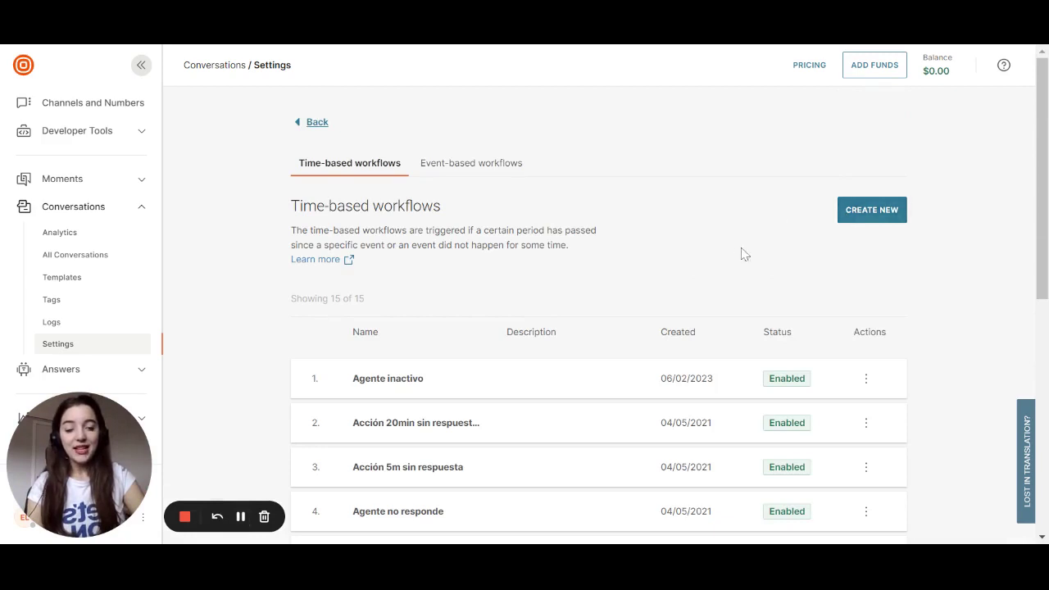
# - Start a third time-based workflow and name it "Workflow Agent No Reply"
pyautogui.click(847, 217)
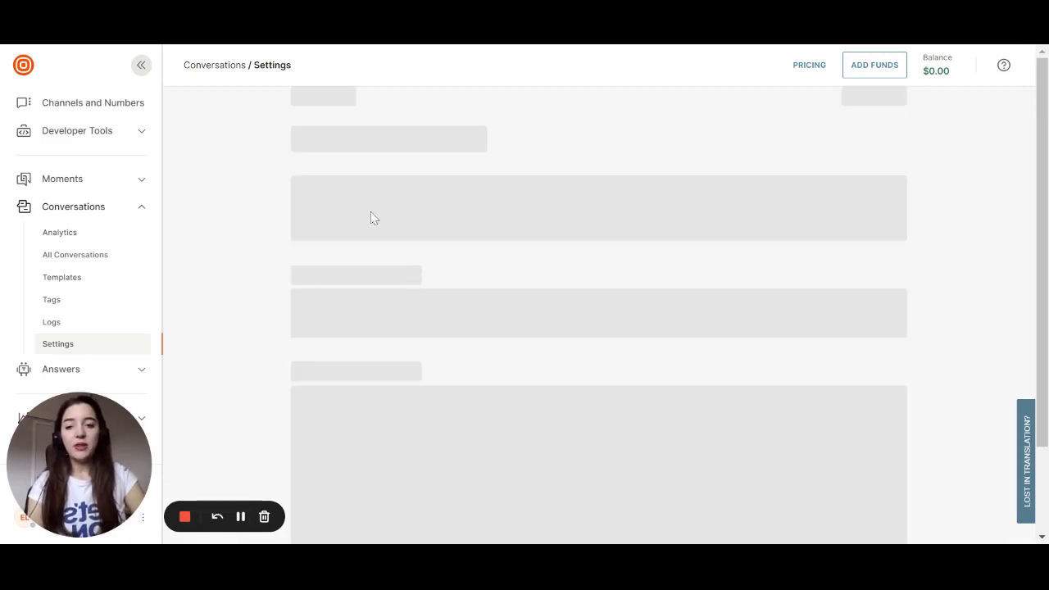
pyautogui.doubleClick(367, 191)
pyautogui.press('BackSpace')
pyautogui.press('BackSpace')
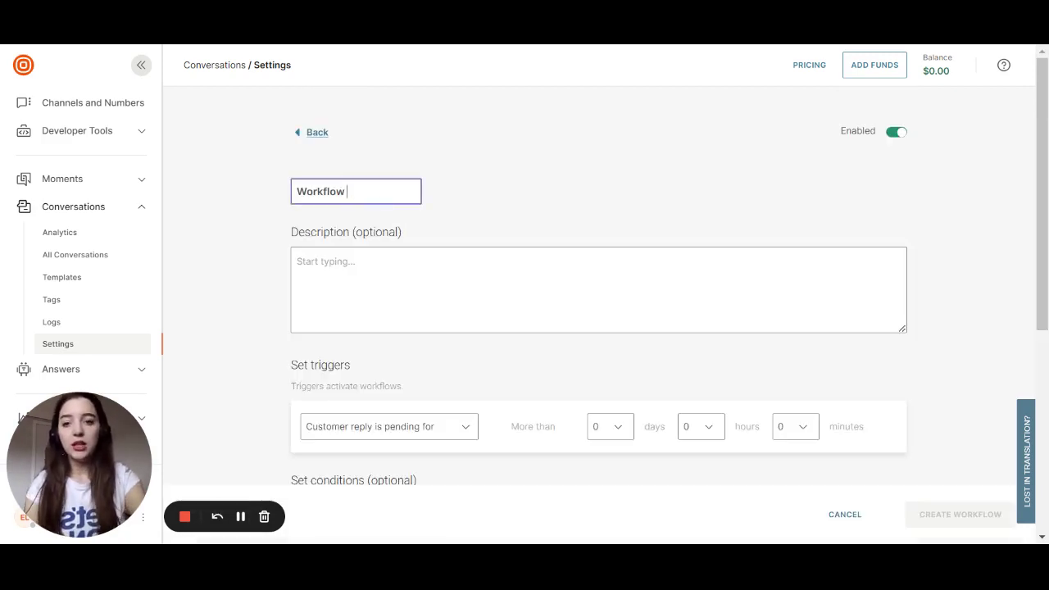
pyautogui.write('Agent No ')
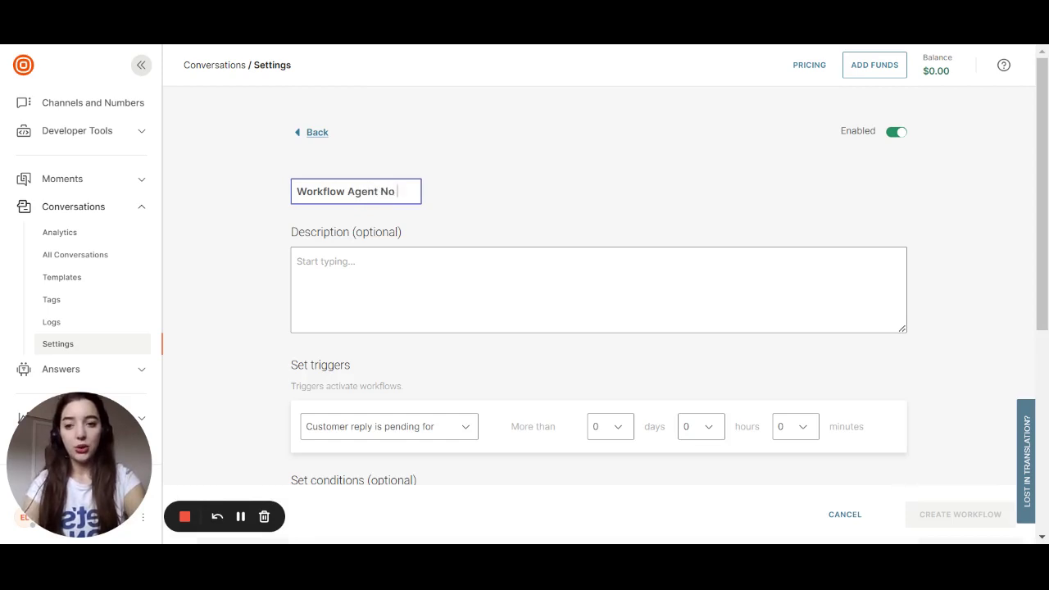
pyautogui.write('Reply')
pyautogui.click(403, 361)
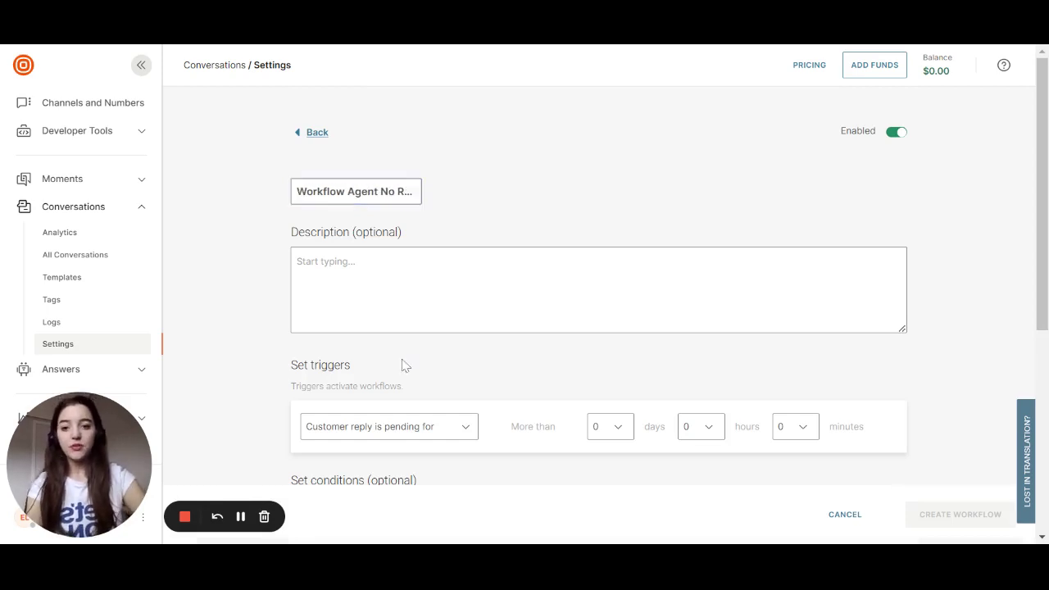
# - Set the workflow's trigger to "Agent reply is pending for" more than 10 minutes
pyautogui.scroll(-2, 402, 363)
pyautogui.click(370, 266)
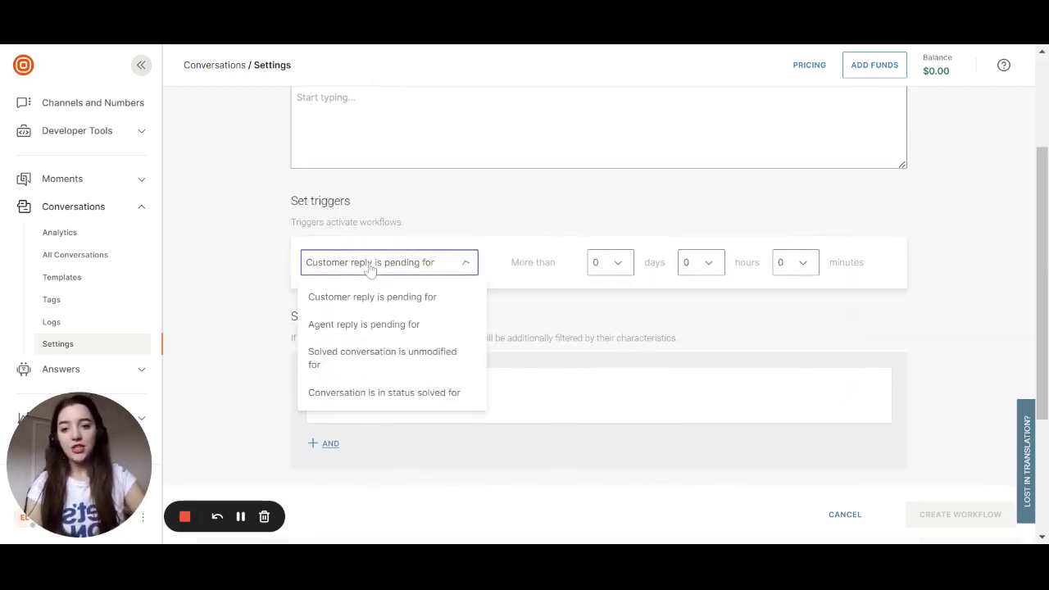
pyautogui.click(364, 325)
pyautogui.click(801, 262)
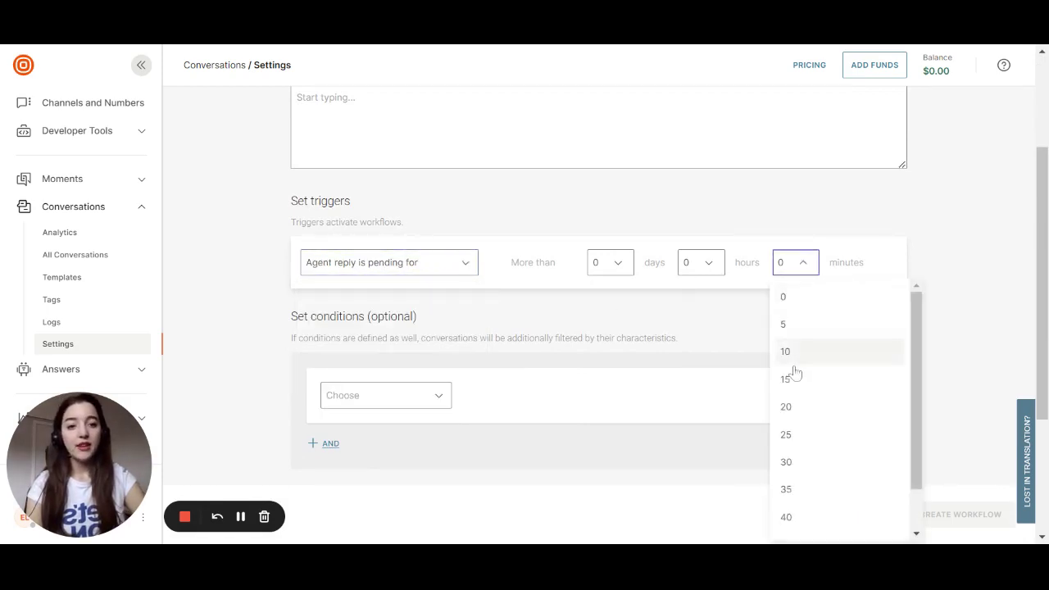
pyautogui.click(791, 358)
# - Add a "Send message to customer" action with the message "We are too busy. We will contact you as soon as possible."
pyautogui.scroll(-2, 742, 336)
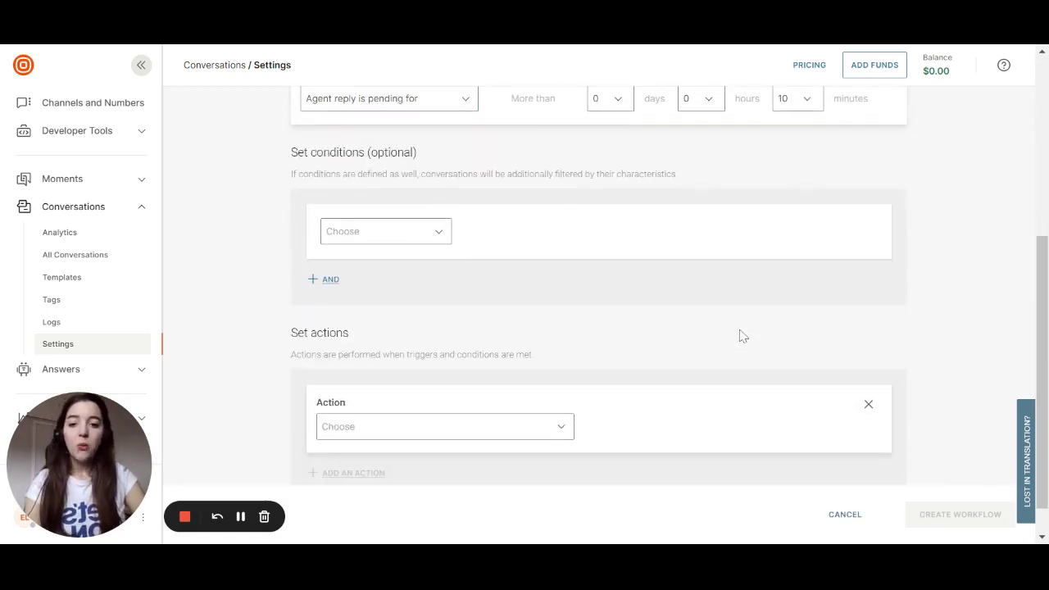
pyautogui.scroll(-1, 529, 363)
pyautogui.click(356, 391)
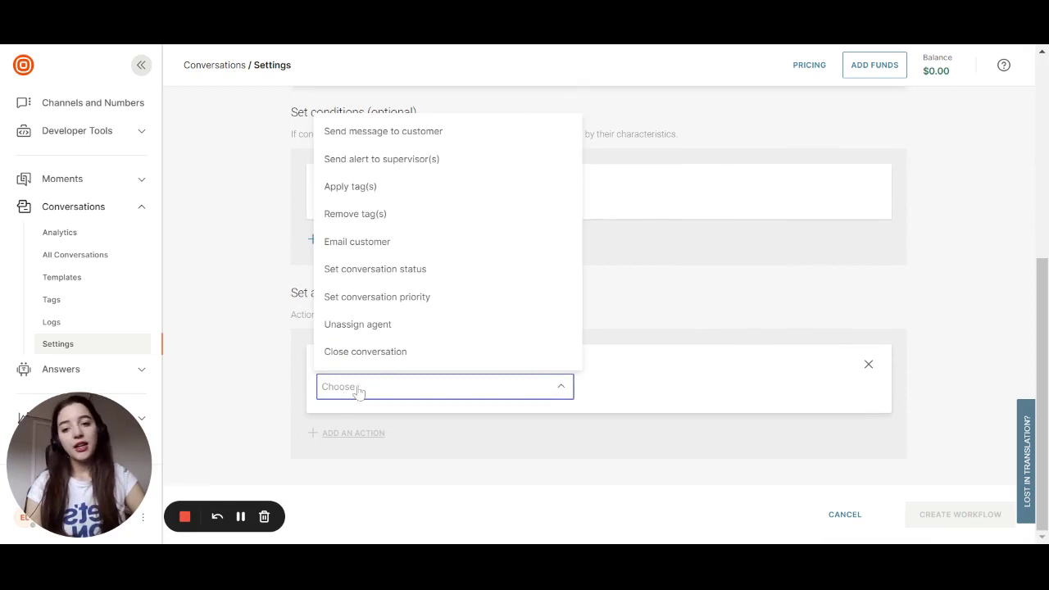
pyautogui.click(433, 132)
pyautogui.scroll(-2, 452, 276)
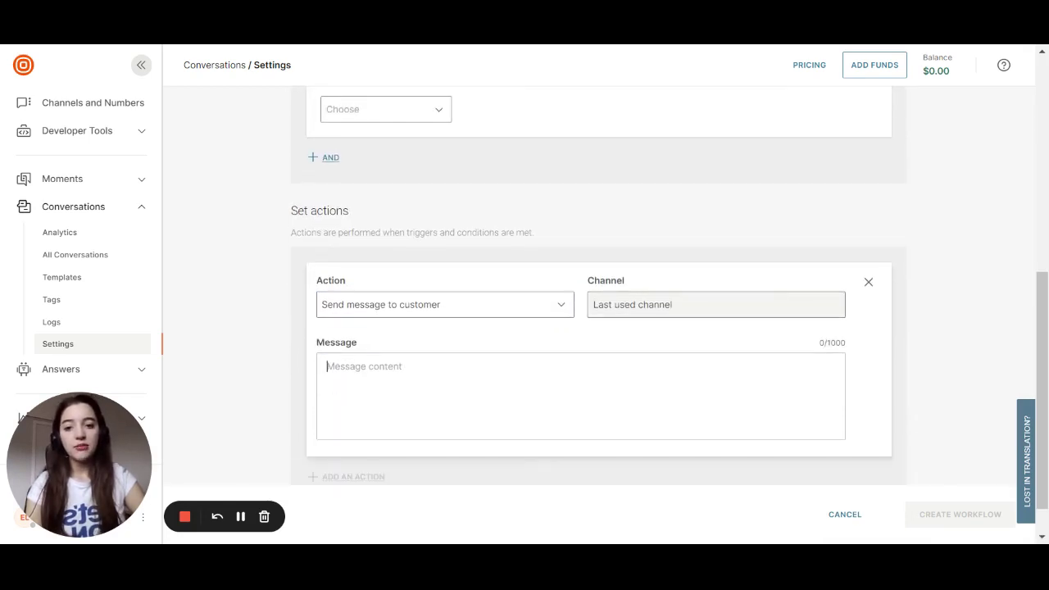
pyautogui.click(415, 393)
pyautogui.write('We a')
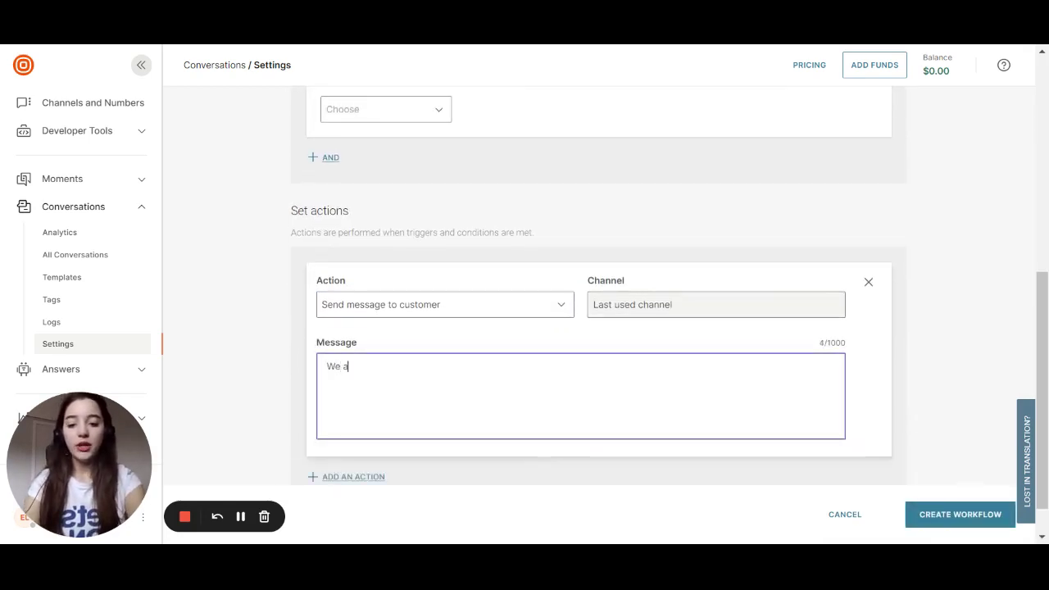
pyautogui.write('re too busy. ')
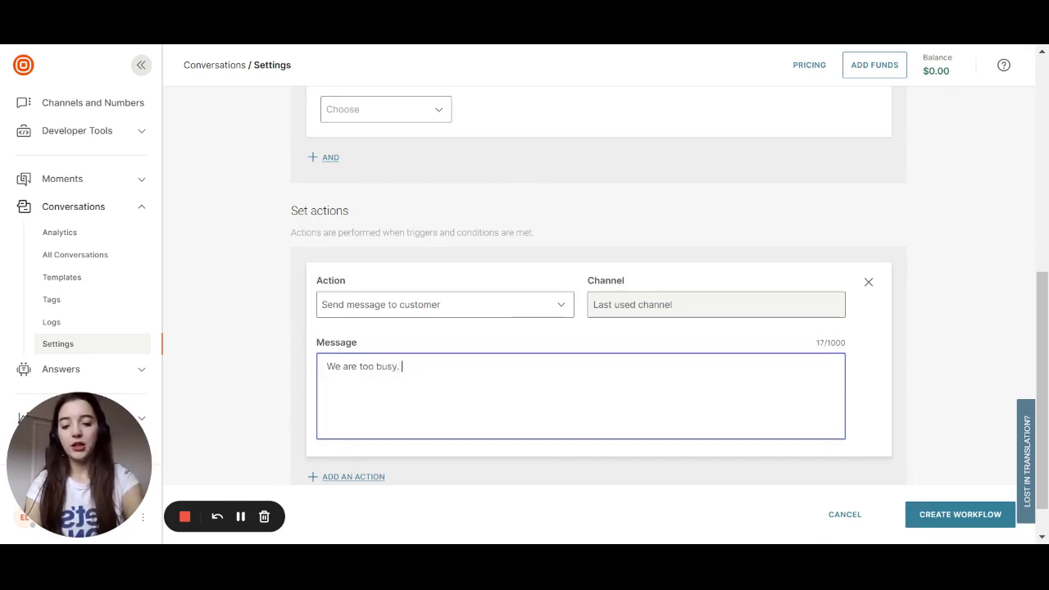
pyautogui.write('We will contac')
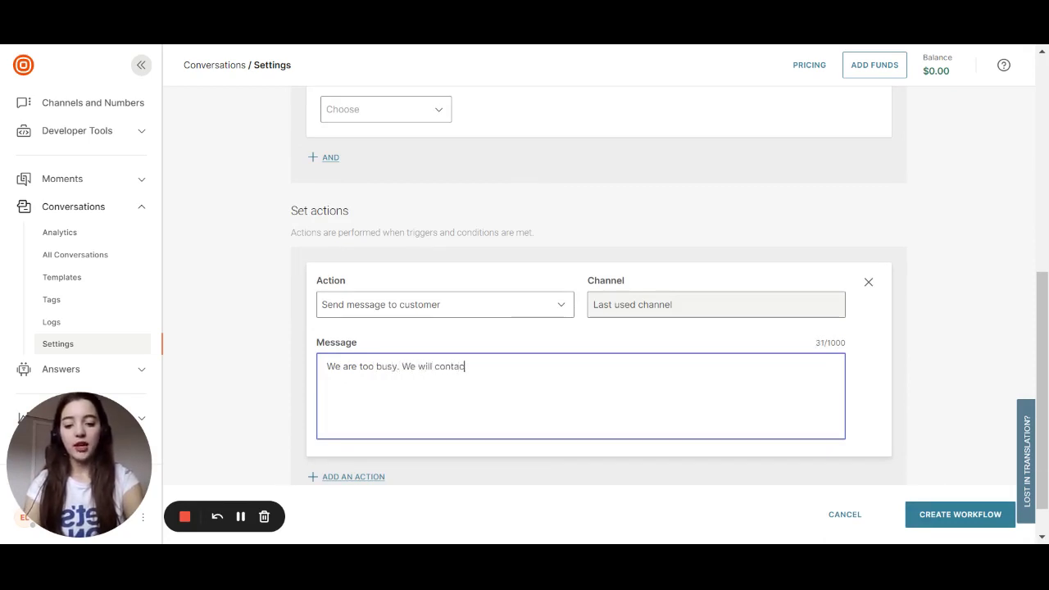
pyautogui.write('t you as s')
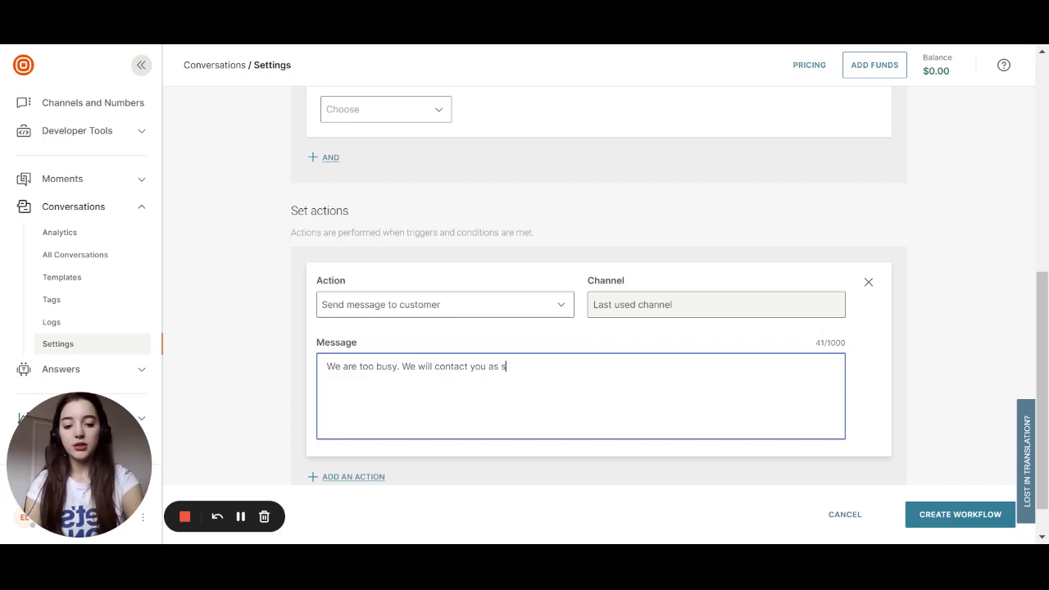
pyautogui.write('oon as possible.')
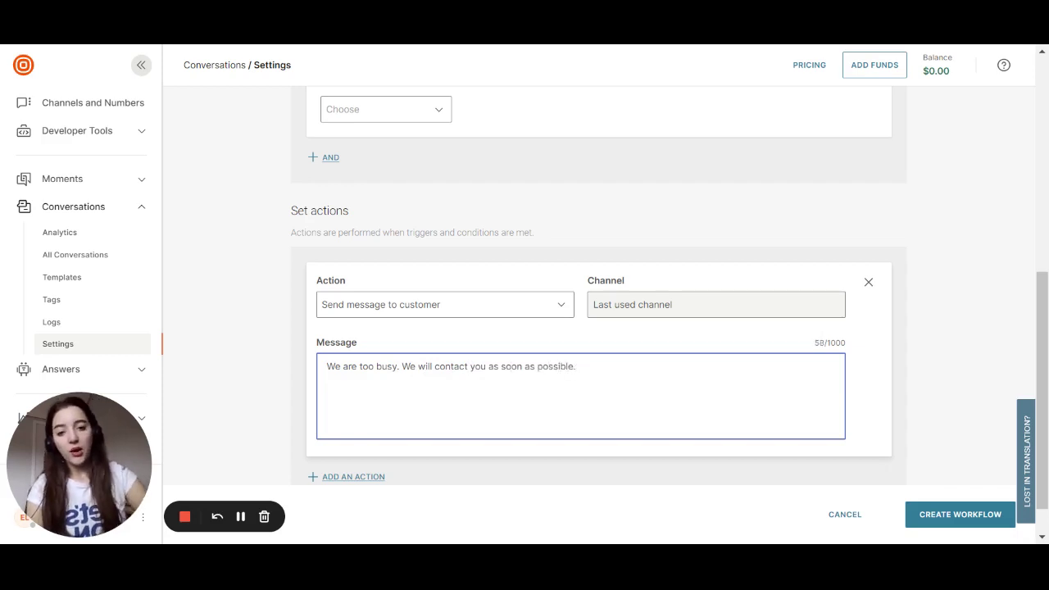
pyautogui.scroll(-1, 866, 276)
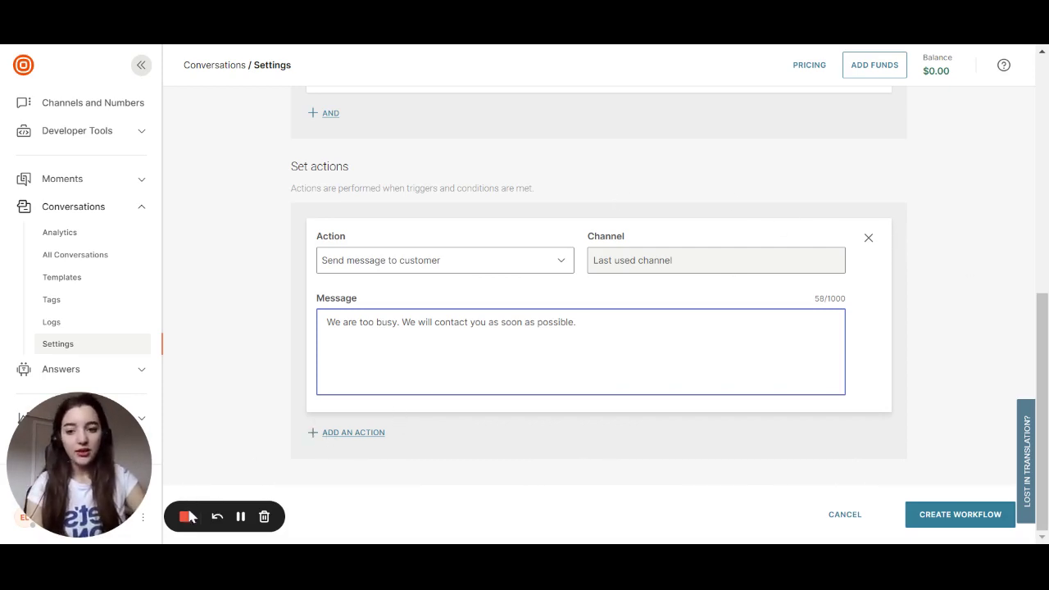
# - Add a second action, "Send alert to supervisor(s)", and create the workflow
pyautogui.click(223, 519)
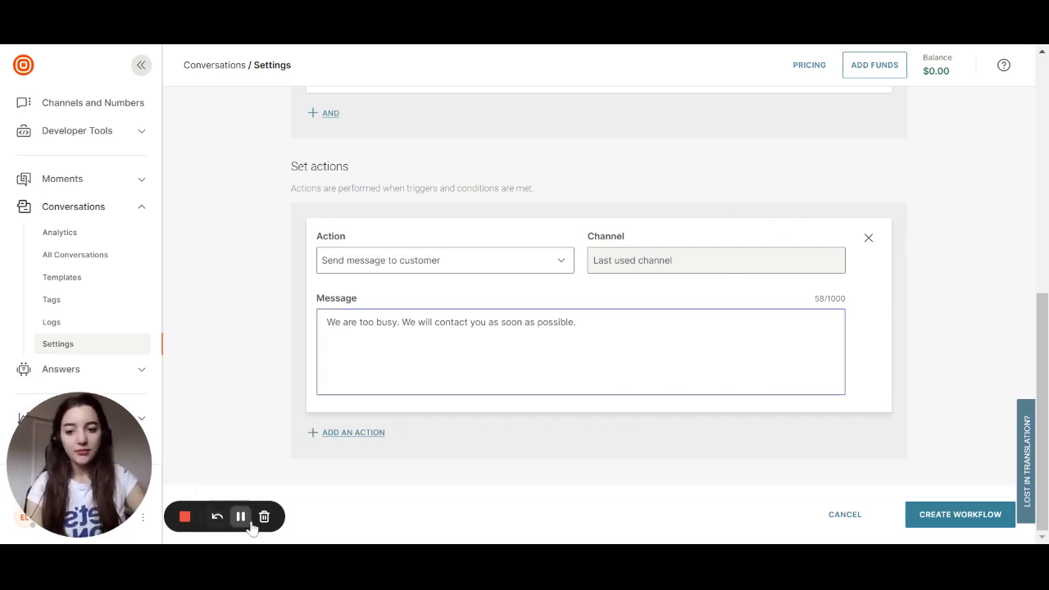
pyautogui.click(335, 434)
pyautogui.scroll(-1, 347, 417)
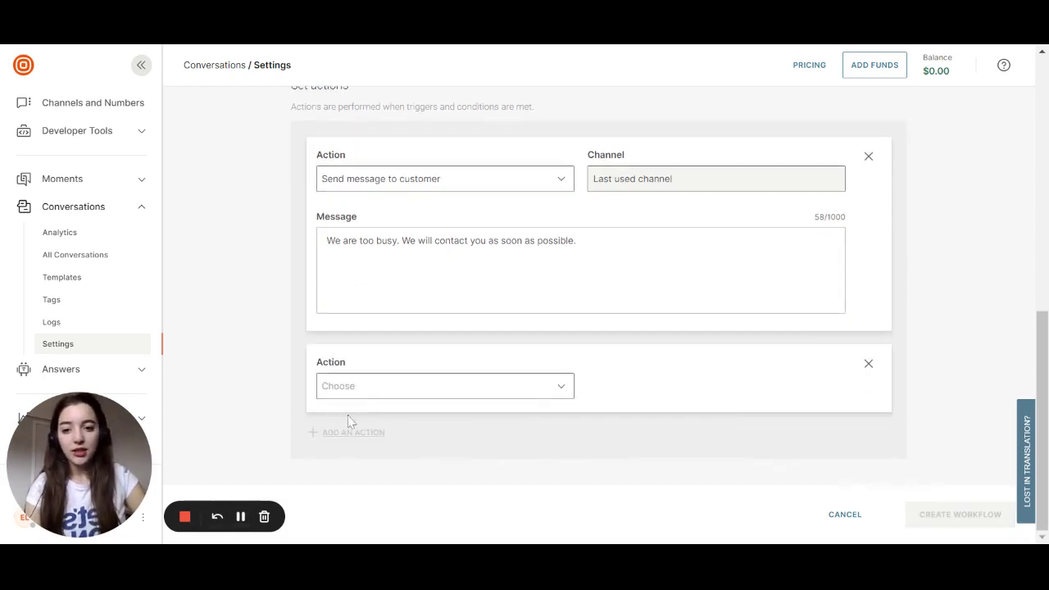
pyautogui.click(363, 391)
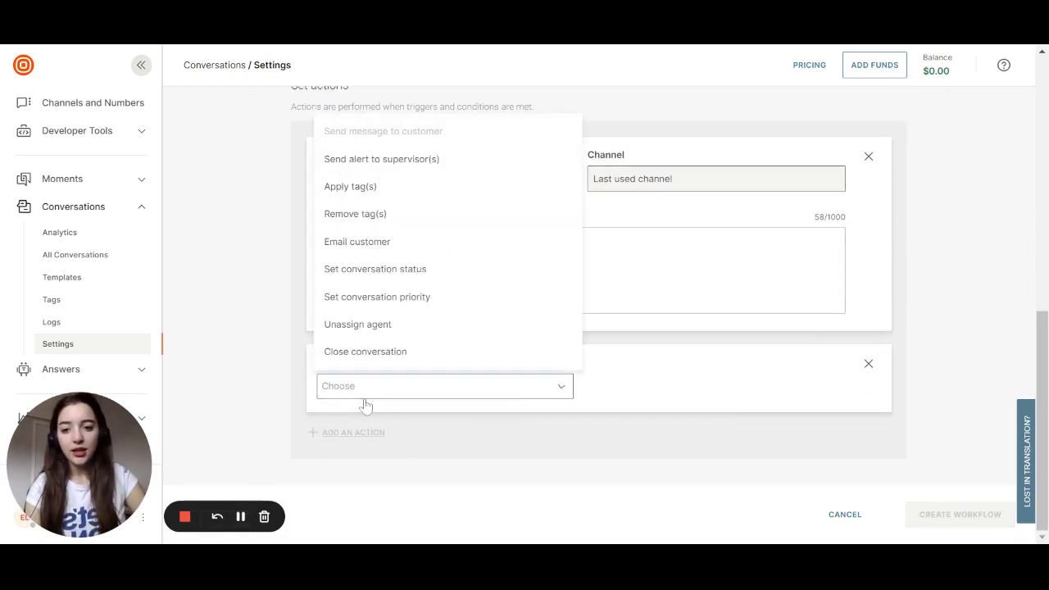
pyautogui.click(405, 159)
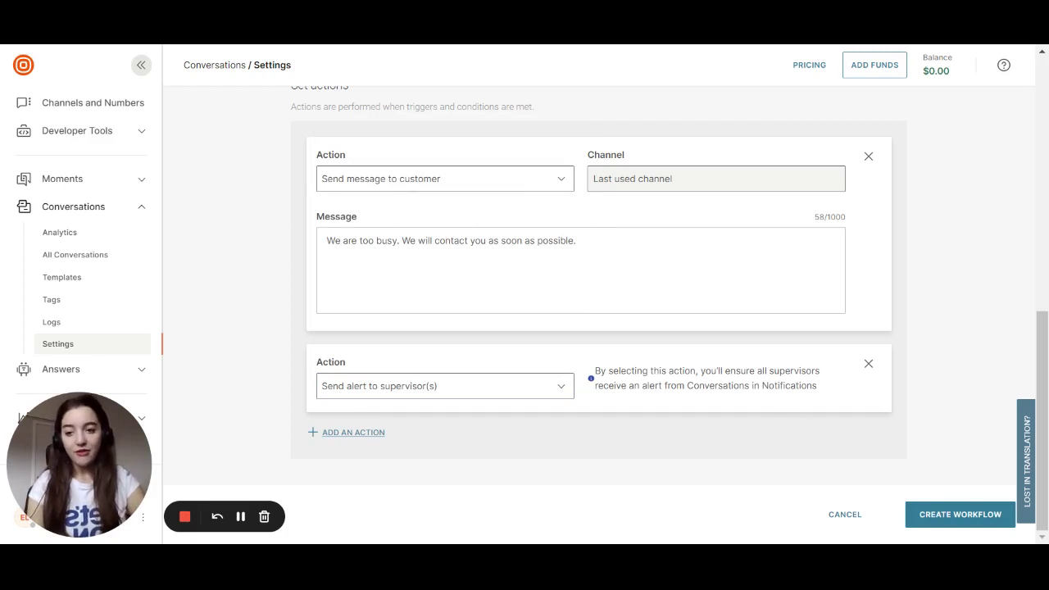
pyautogui.scroll(10, 674, 421)
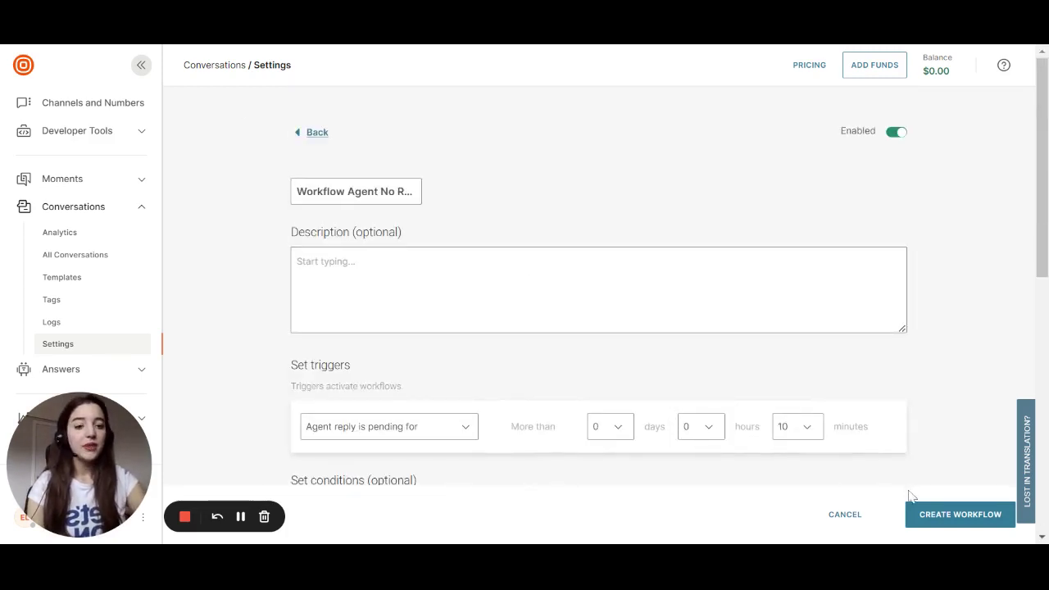
pyautogui.click(938, 524)
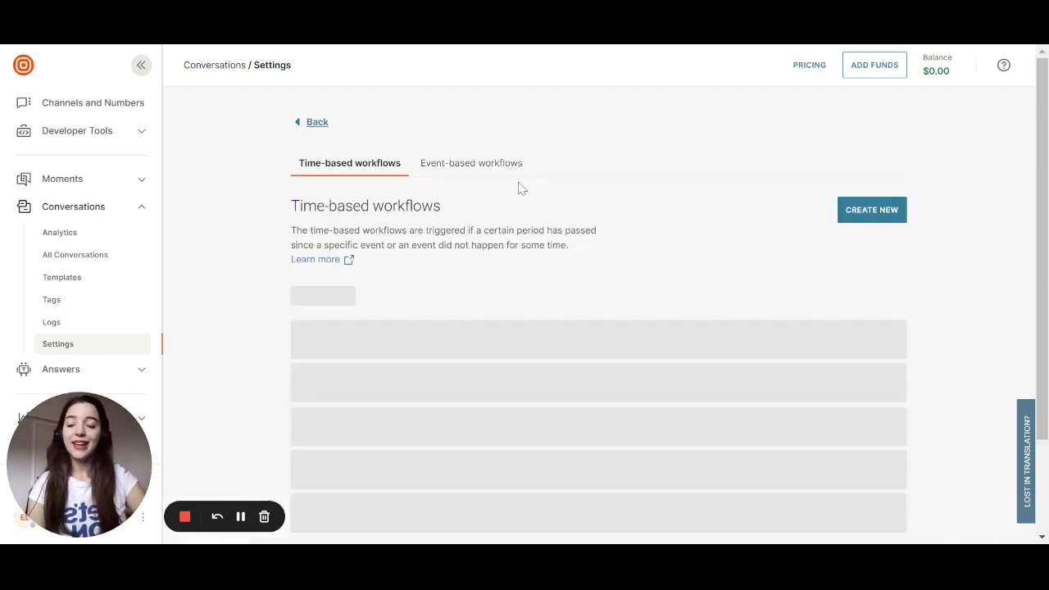